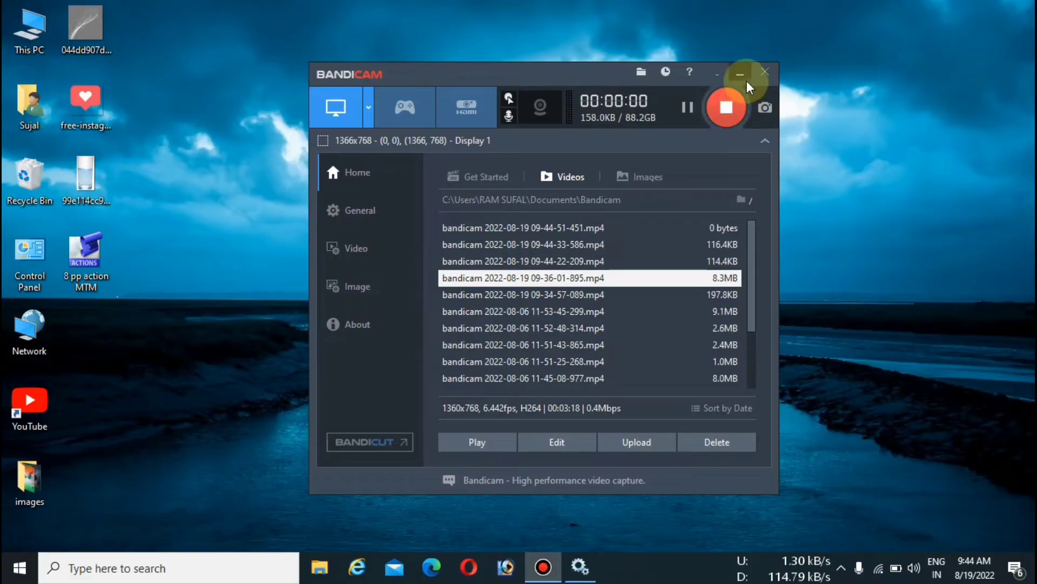
Step: Minimize the Bandicam recorder window to reveal the Windows desktop
{"action": "left_click", "coordinate": [745, 80]}
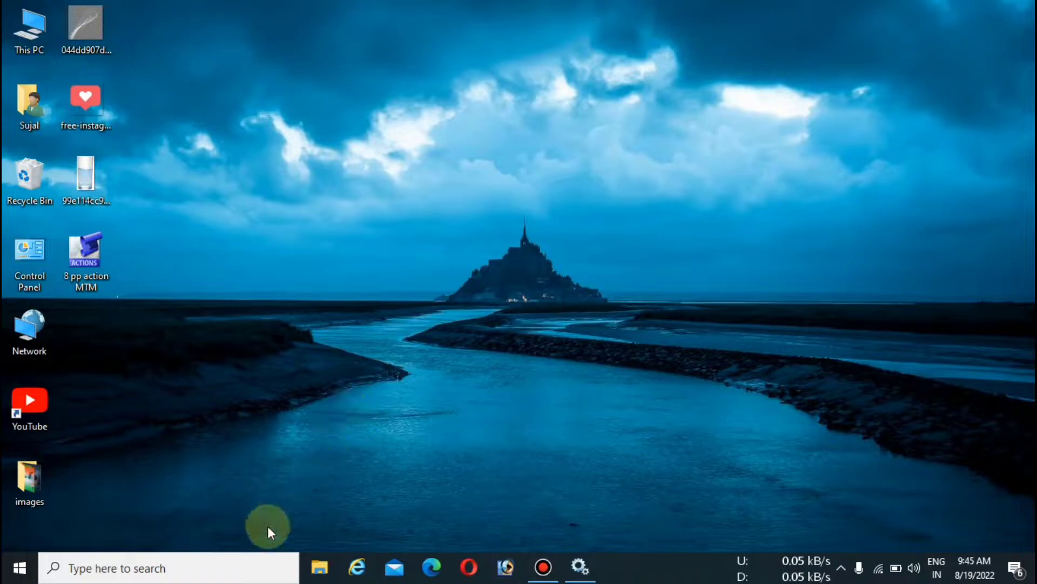
Step: Search Windows for 'chrom' and launch Google Chrome from Best match
{"action": "left_click", "coordinate": [250, 565]}
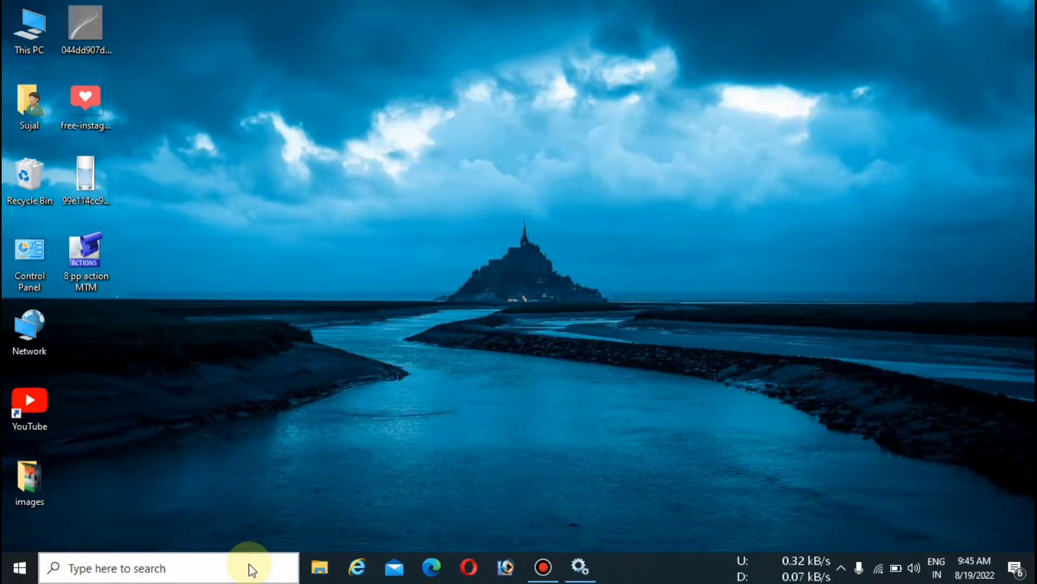
{"action": "type", "text": "c"}
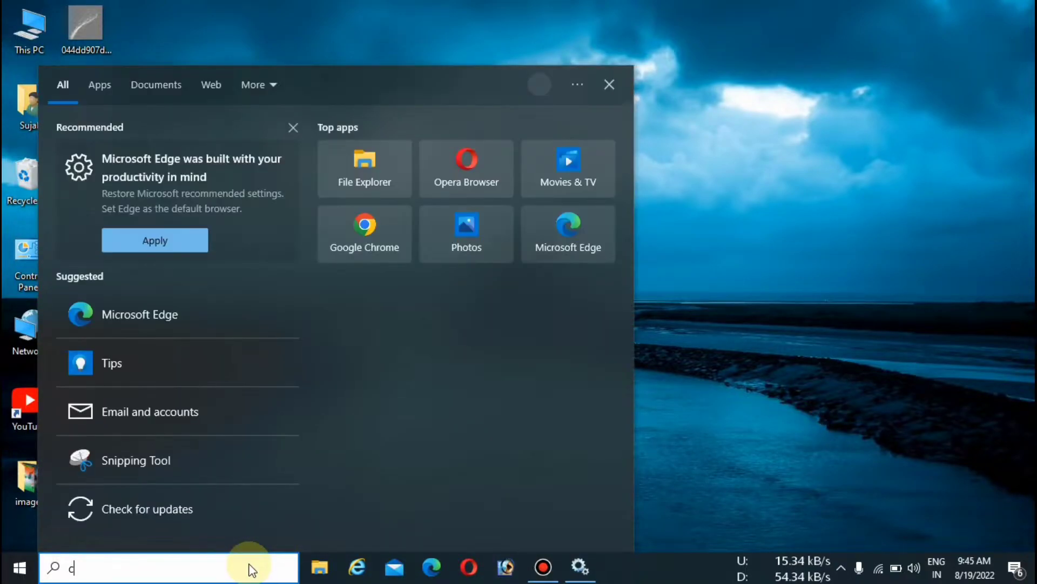
{"action": "type", "text": "hro"}
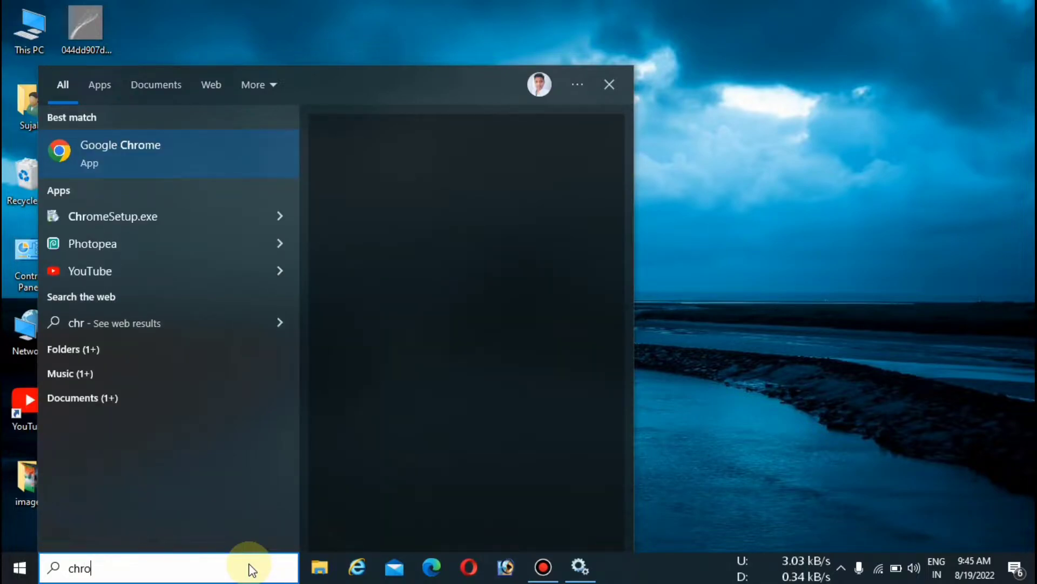
{"action": "type", "text": "m"}
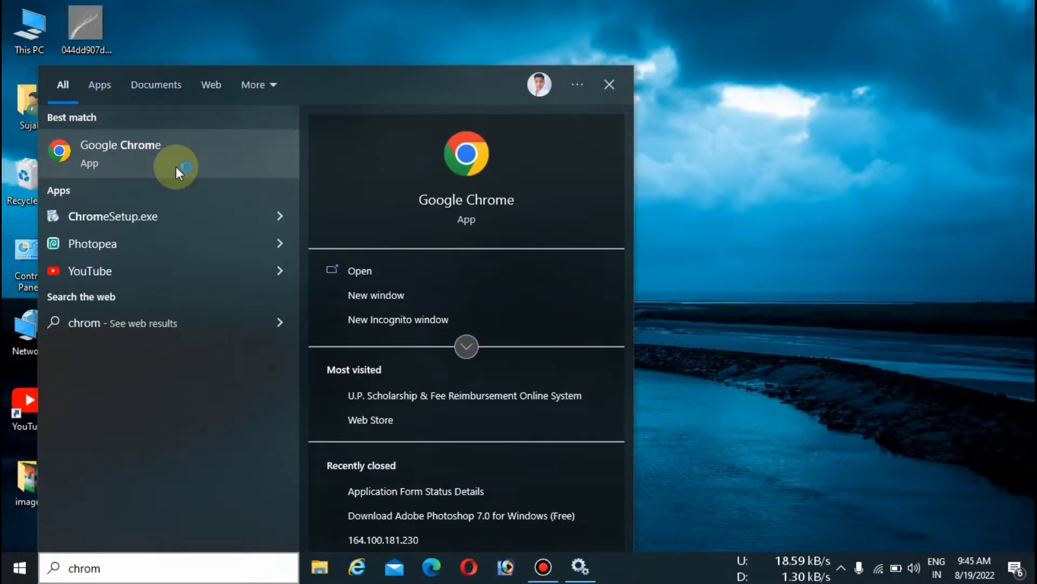
{"action": "left_click", "coordinate": [176, 166]}
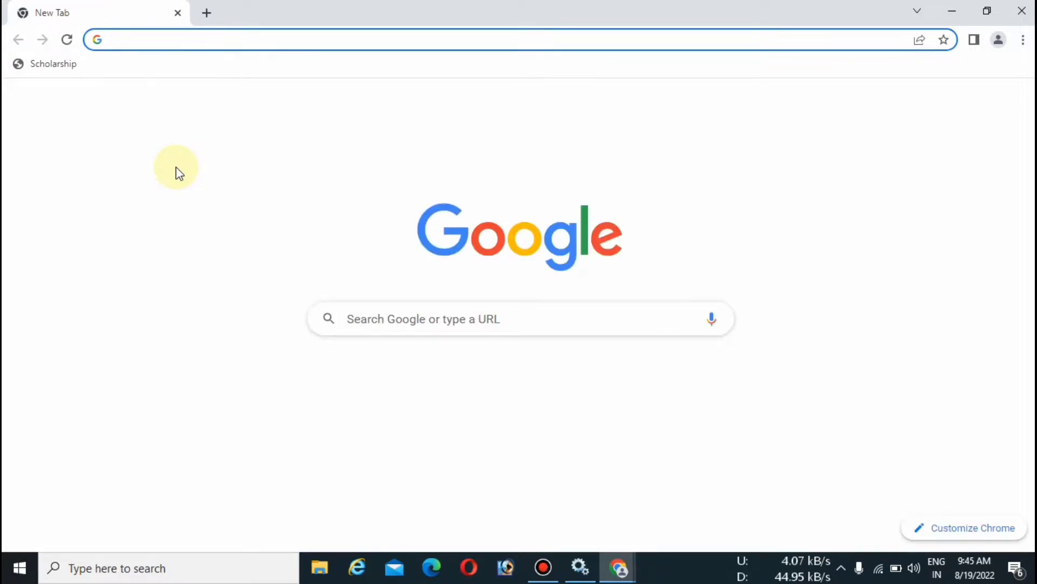
Step: Enter photopea.com in the Google search box, correcting the typos, and load the site
{"action": "left_click", "coordinate": [474, 314]}
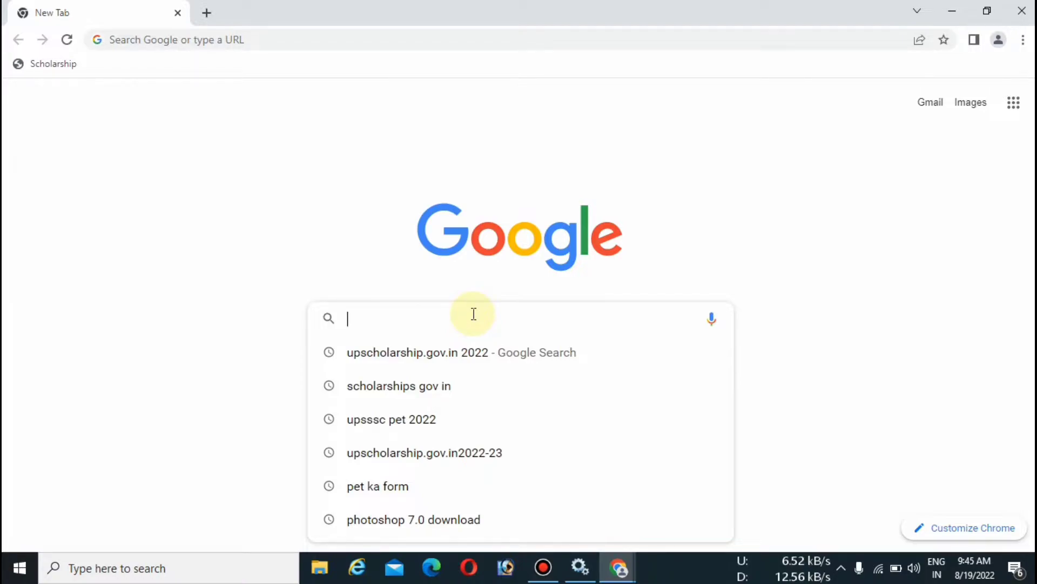
{"action": "type", "text": "pho"}
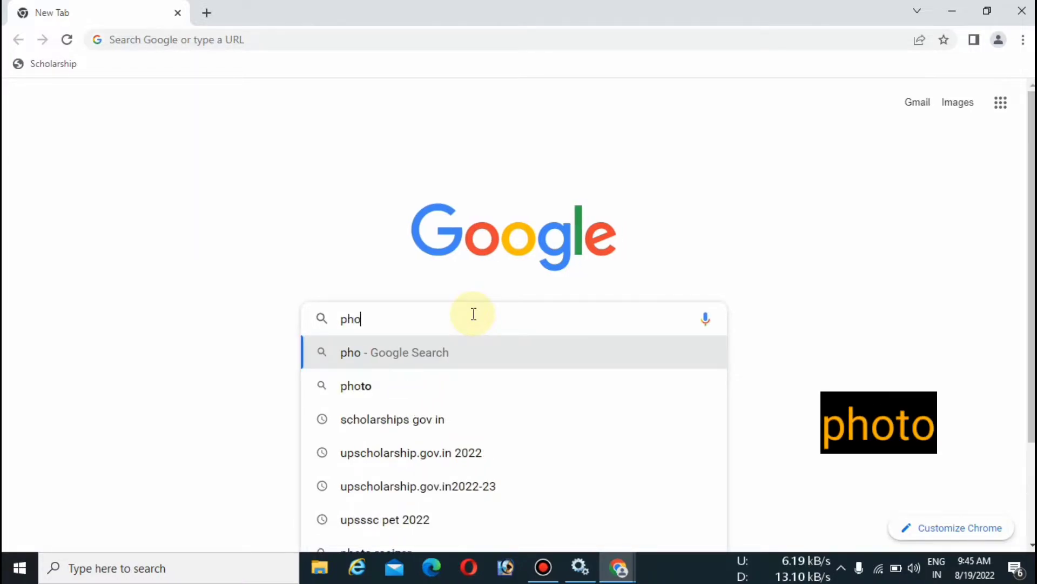
{"action": "type", "text": "top"}
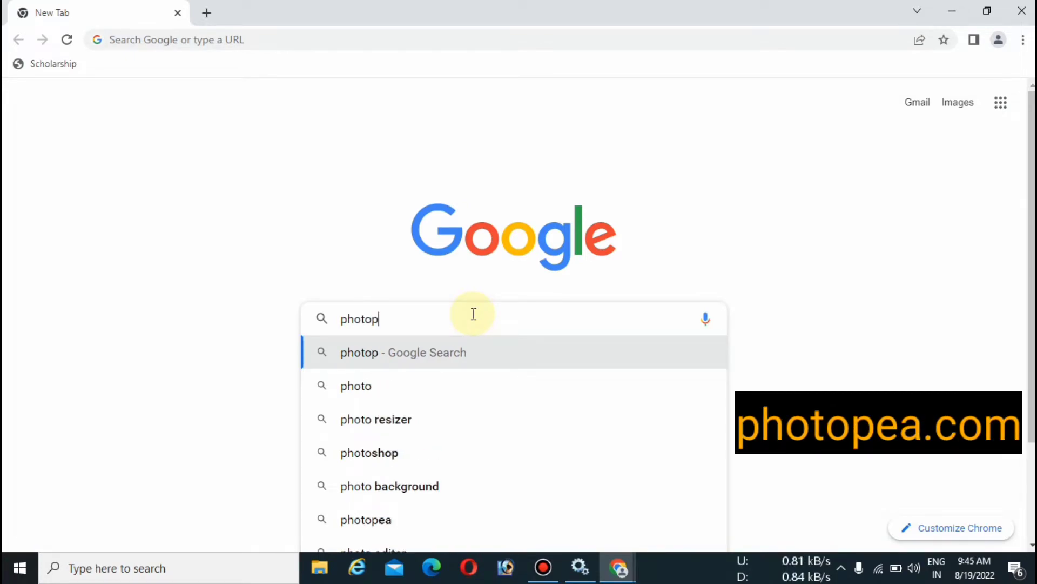
{"action": "type", "text": "ea"}
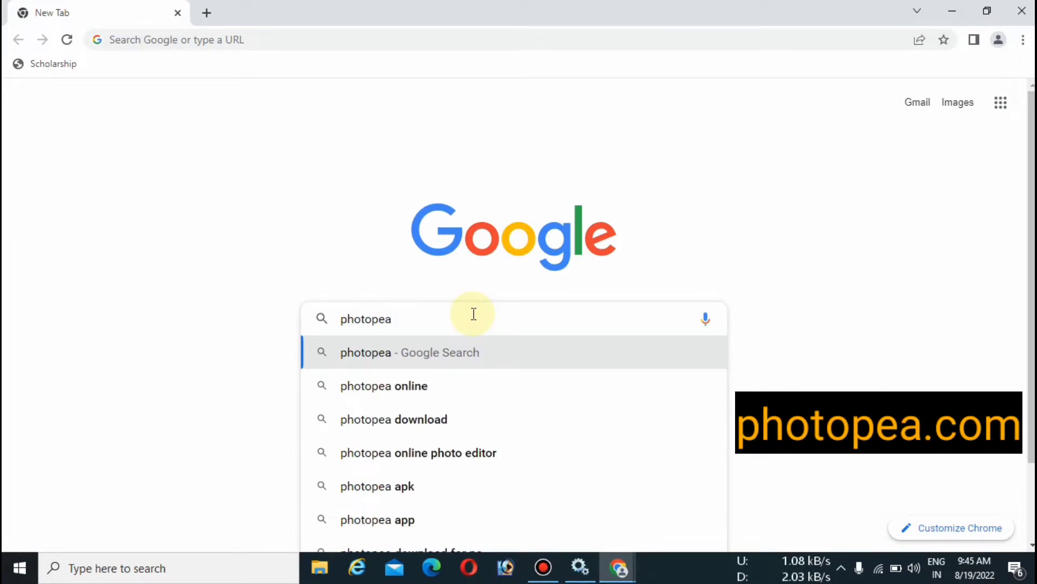
{"action": "type", "text": ".cp"}
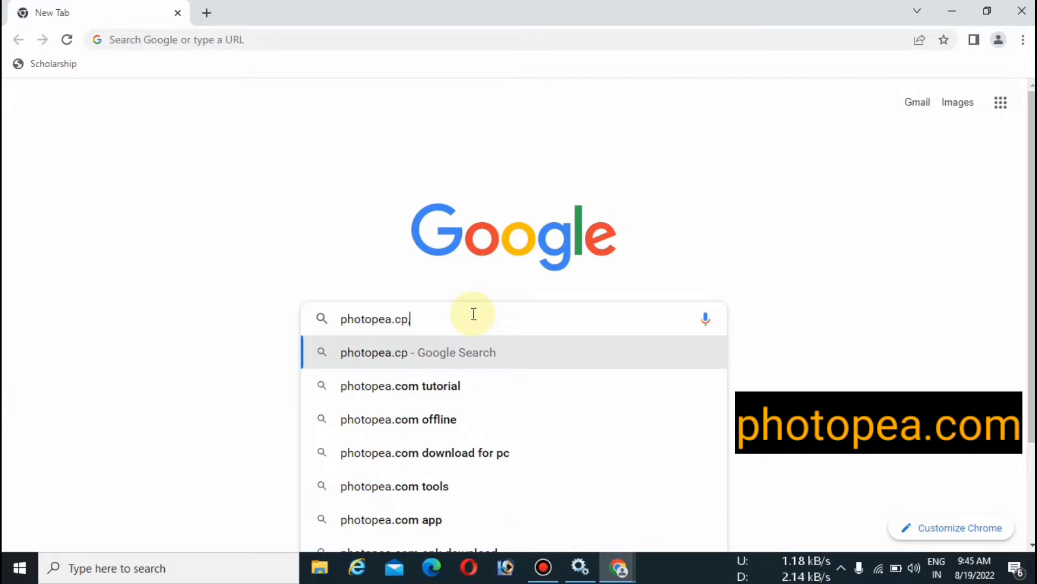
{"action": "type", "text": ","}
{"action": "key", "text": "BackSpace"}
{"action": "type", "text": "m"}
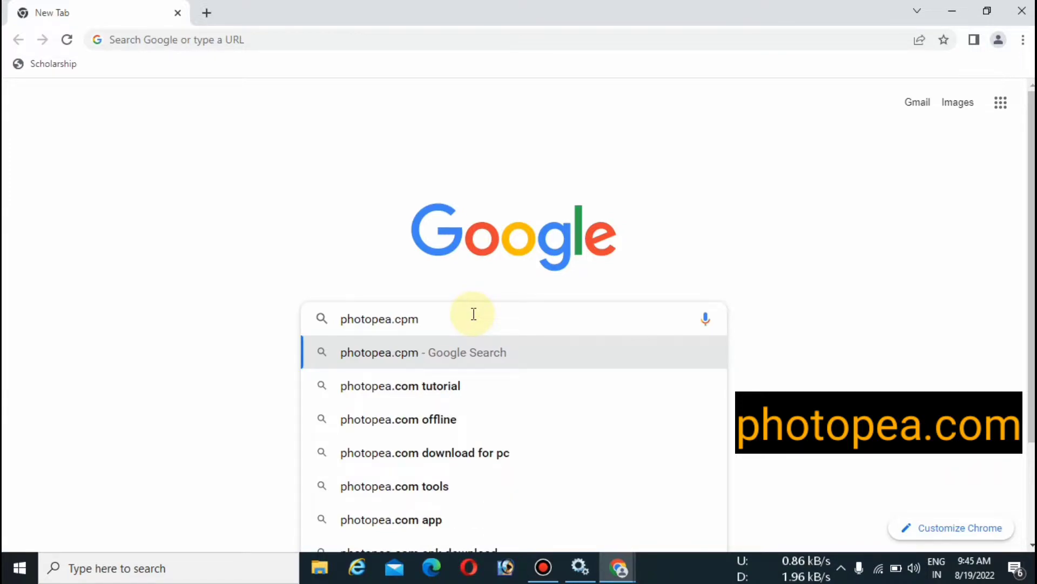
{"action": "key", "text": "BackSpace"}
{"action": "key", "text": "BackSpace"}
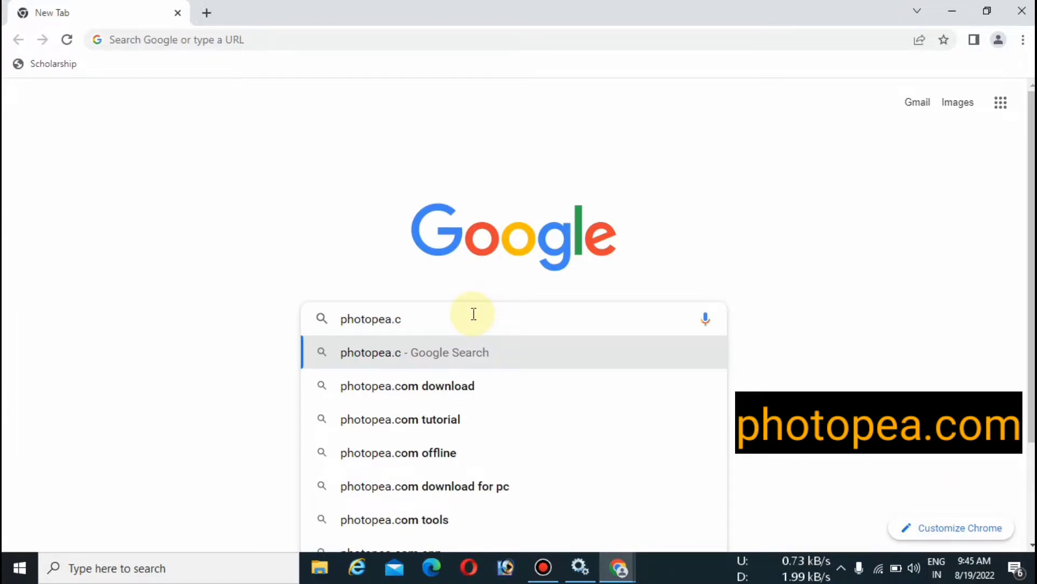
{"action": "type", "text": "om"}
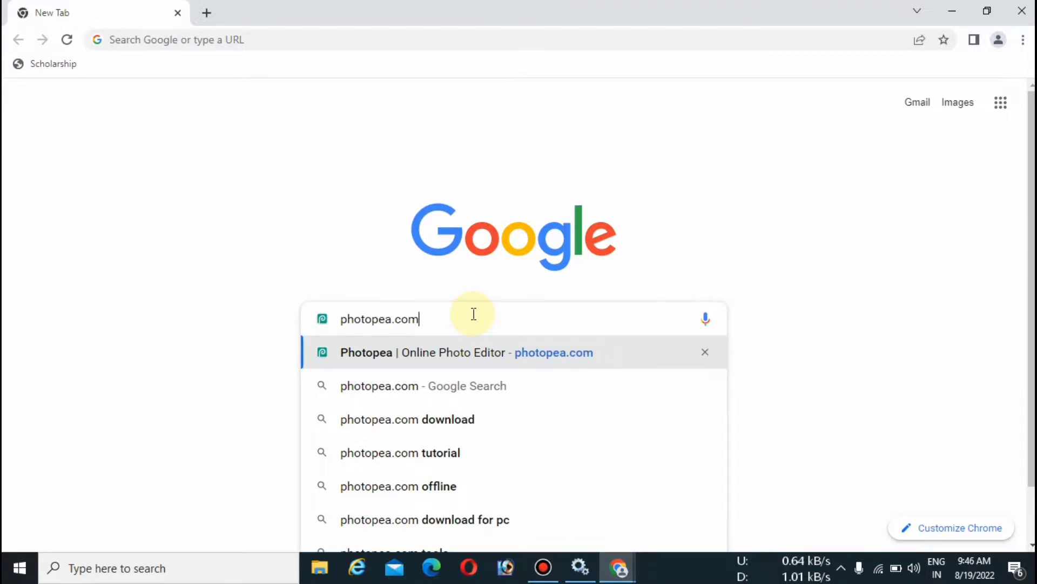
{"action": "key", "text": "Return"}
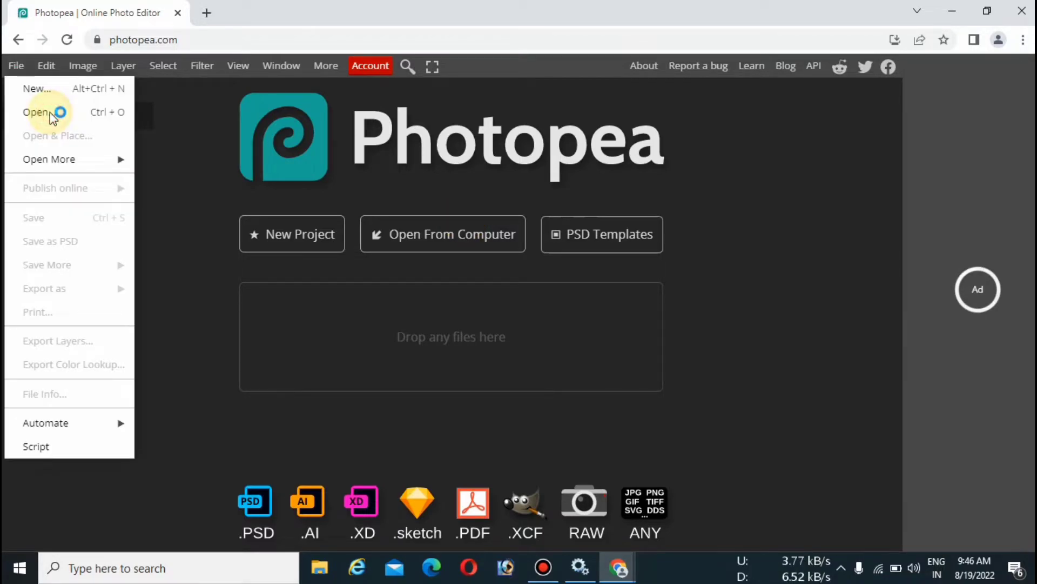
Step: Open the photo IMG_20201015_145335 from the Pictures folder in Photopea
{"action": "left_click", "coordinate": [50, 113]}
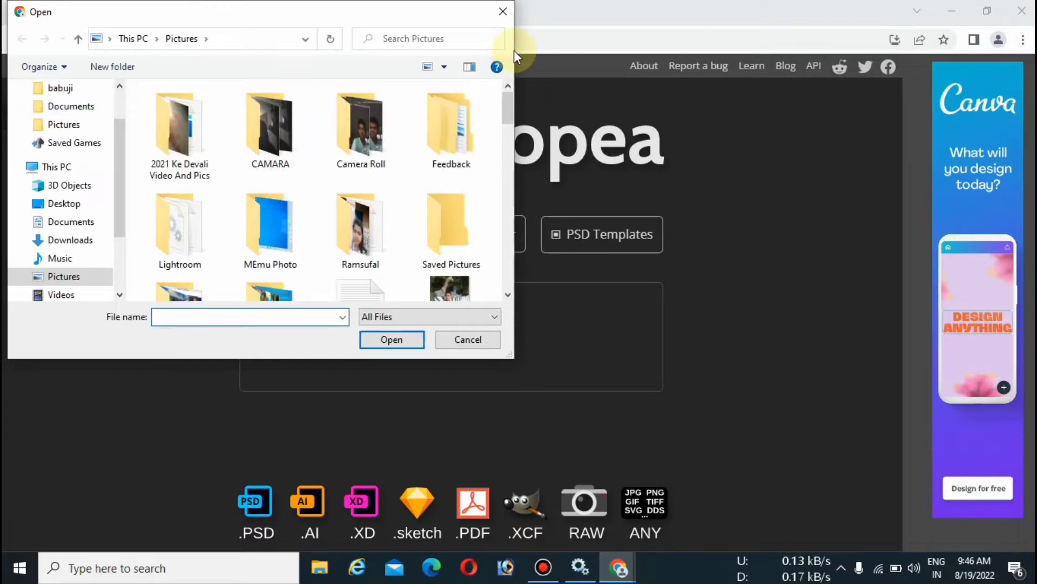
{"action": "left_click_drag", "start_coordinate": [508, 103], "coordinate": [507, 120]}
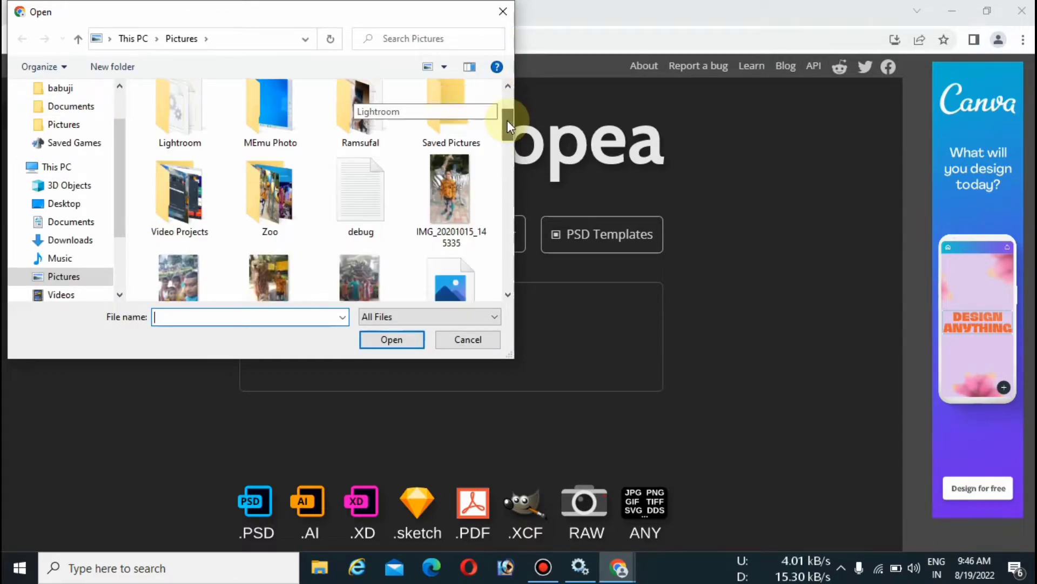
{"action": "left_click", "coordinate": [466, 181]}
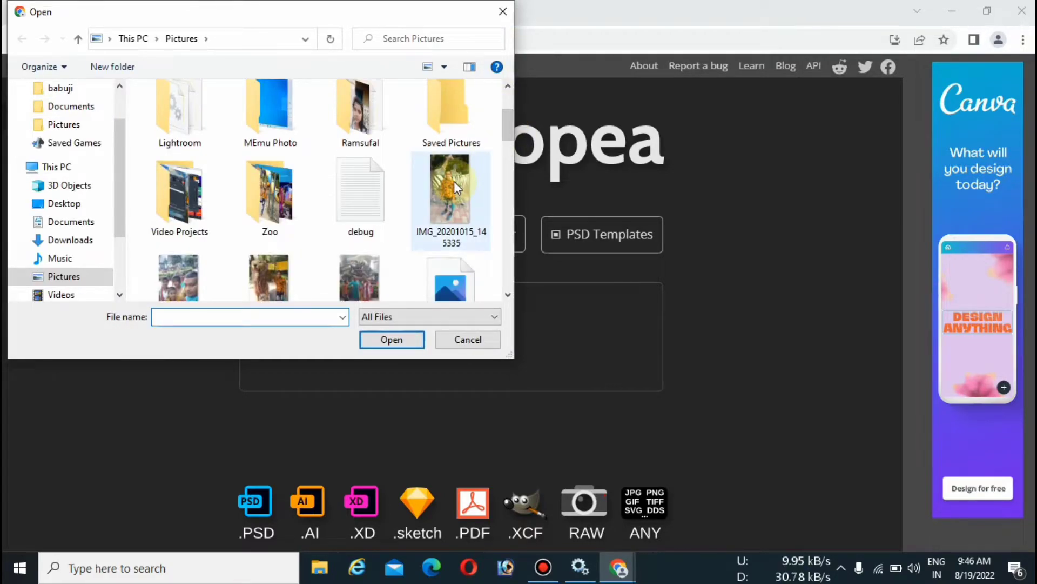
{"action": "left_click", "coordinate": [408, 343]}
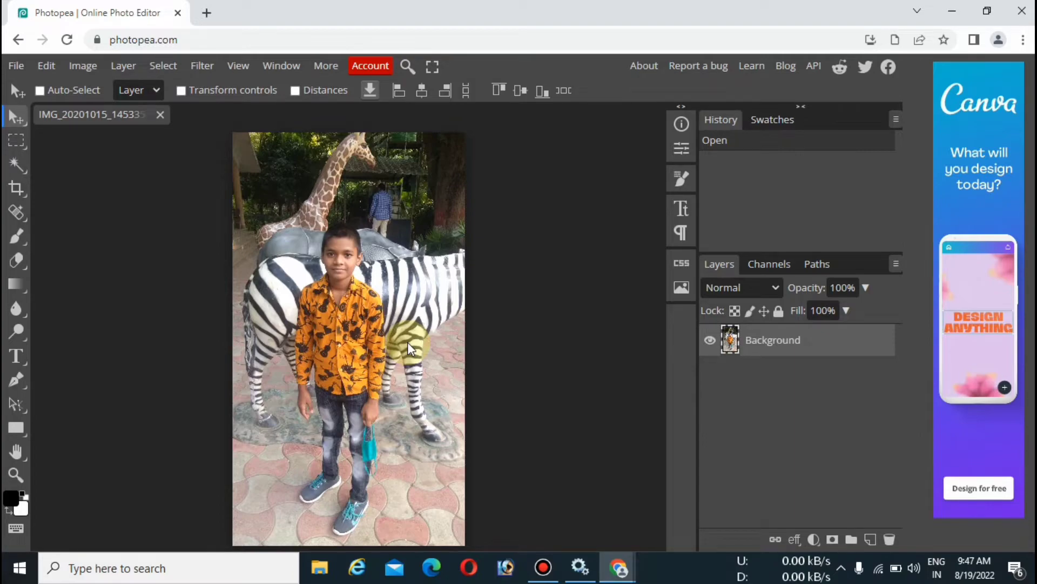
Step: Crop the trees off the top and the pavement off the bottom, then adjust the zoom
{"action": "left_click", "coordinate": [16, 189]}
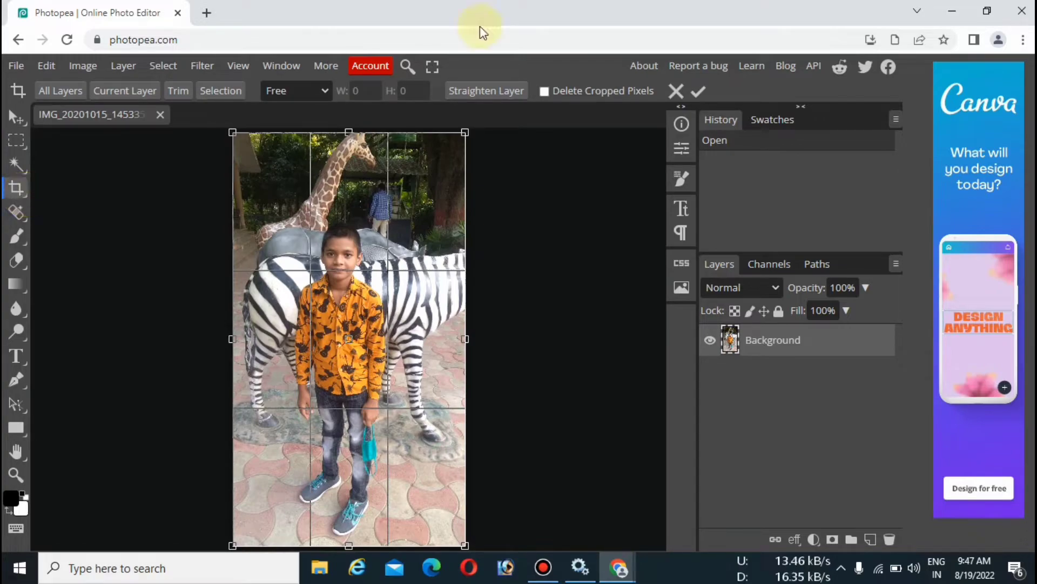
{"action": "left_click_drag", "start_coordinate": [348, 131], "coordinate": [351, 219]}
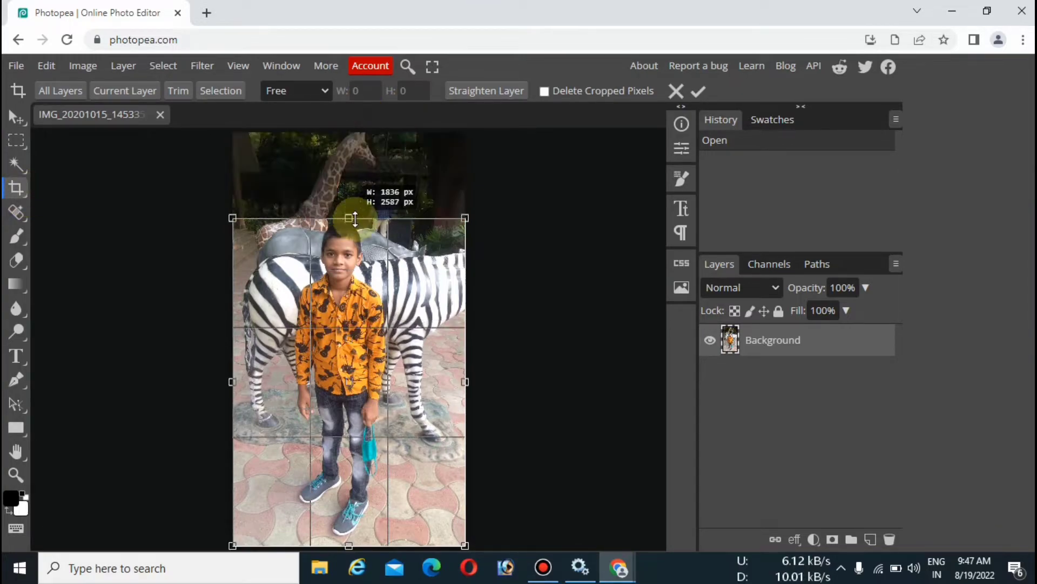
{"action": "left_click_drag", "start_coordinate": [350, 545], "coordinate": [350, 430]}
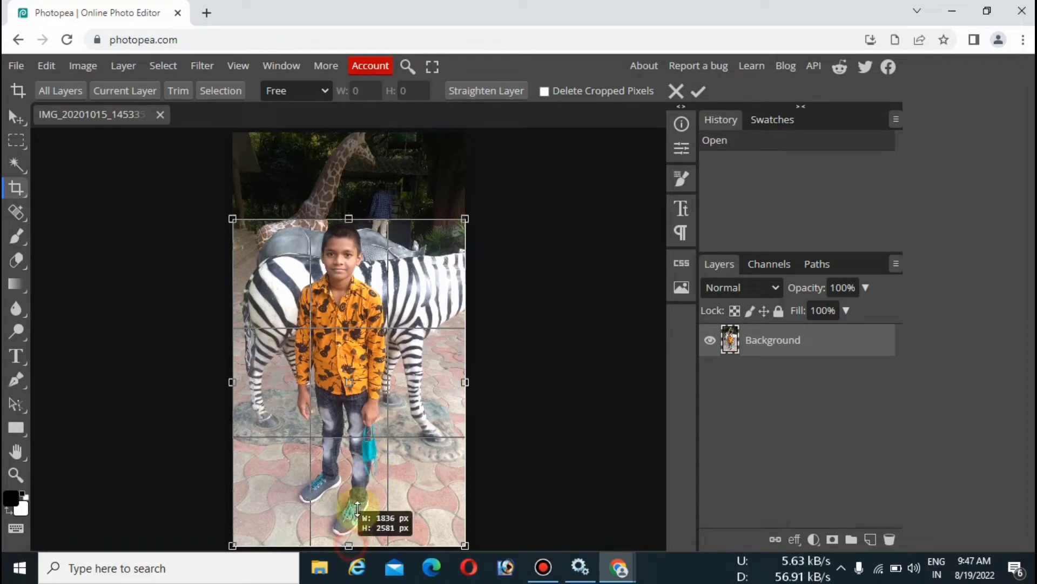
{"action": "left_click", "coordinate": [704, 93]}
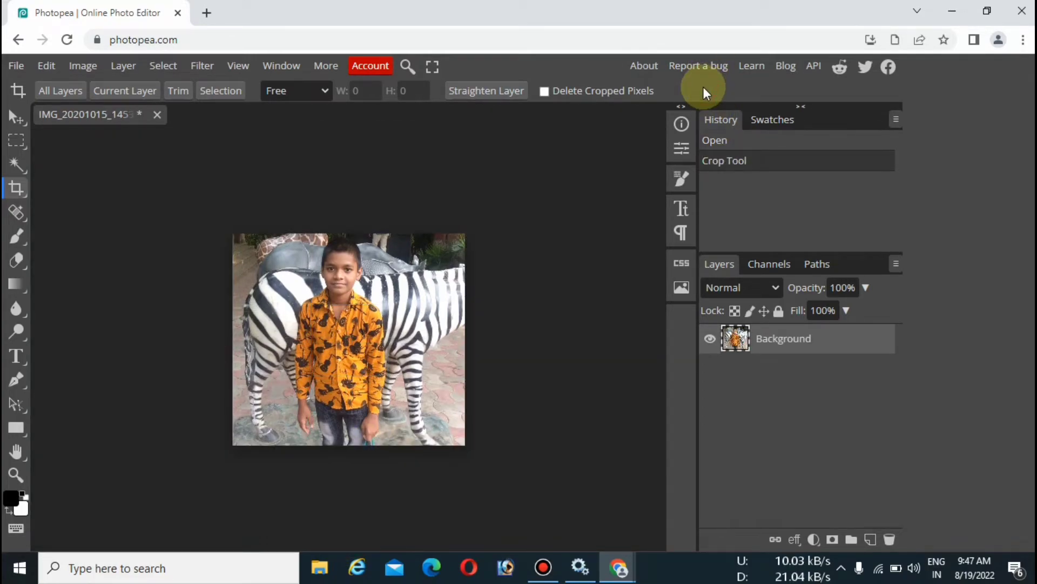
{"action": "key", "text": "ctrl+0"}
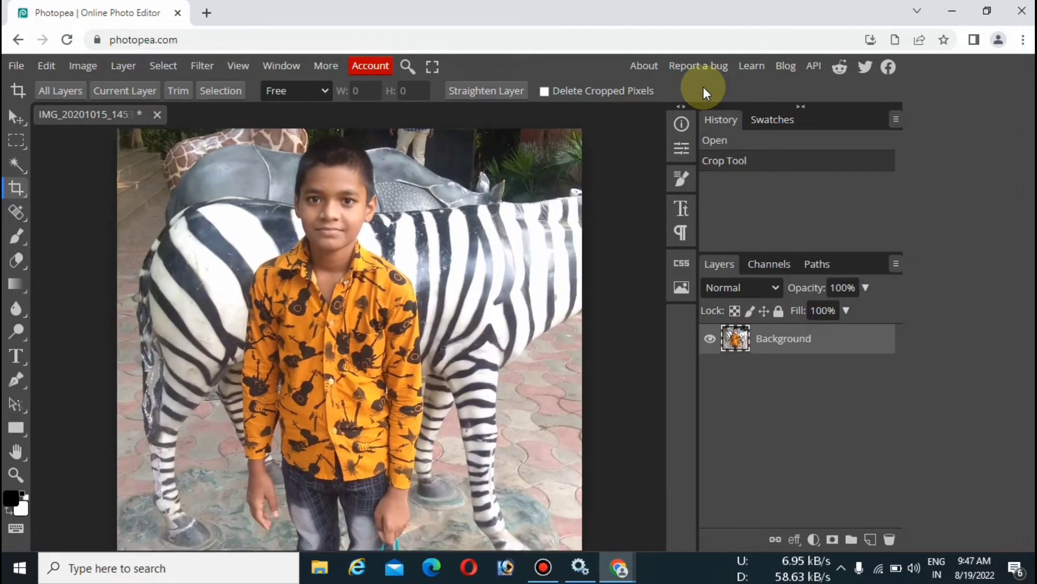
{"action": "key", "text": "ctrl+minus"}
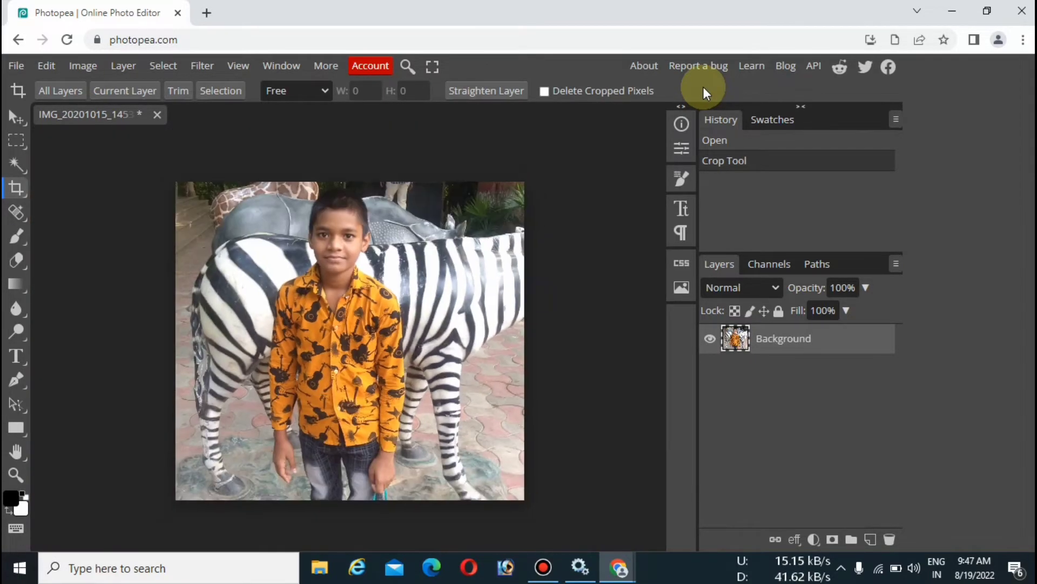
Step: Create a desktop shortcut for Photopea via Chrome's More tools > Create shortcut
{"action": "left_click", "coordinate": [1013, 35]}
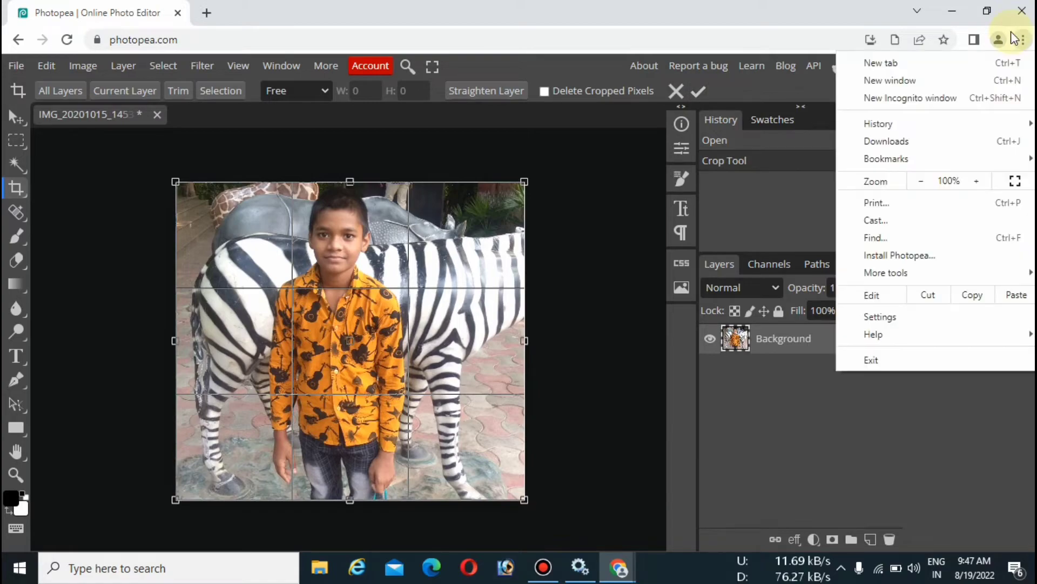
{"action": "mouse_move", "coordinate": [887, 272]}
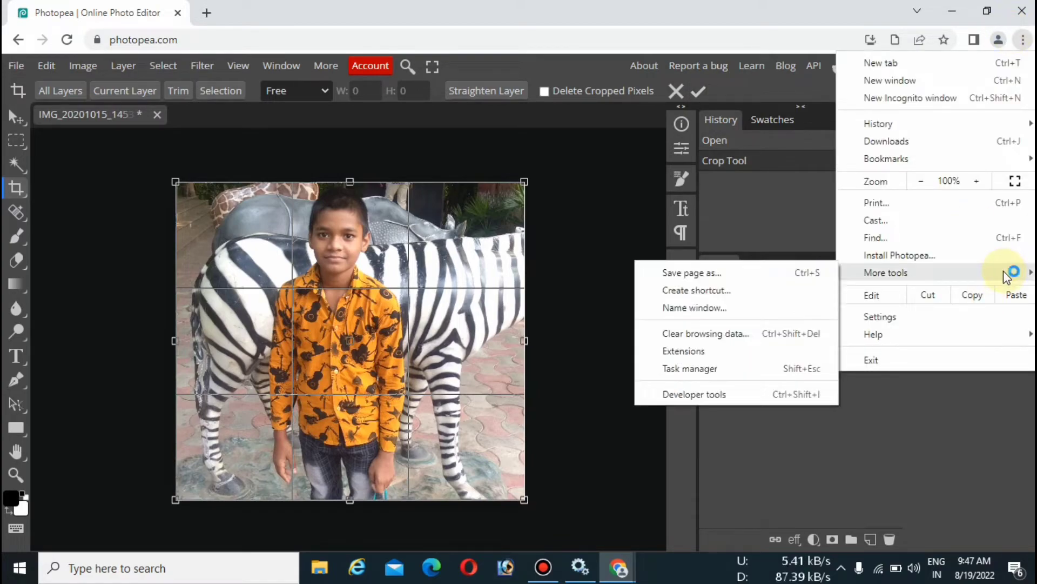
{"action": "left_click", "coordinate": [736, 292]}
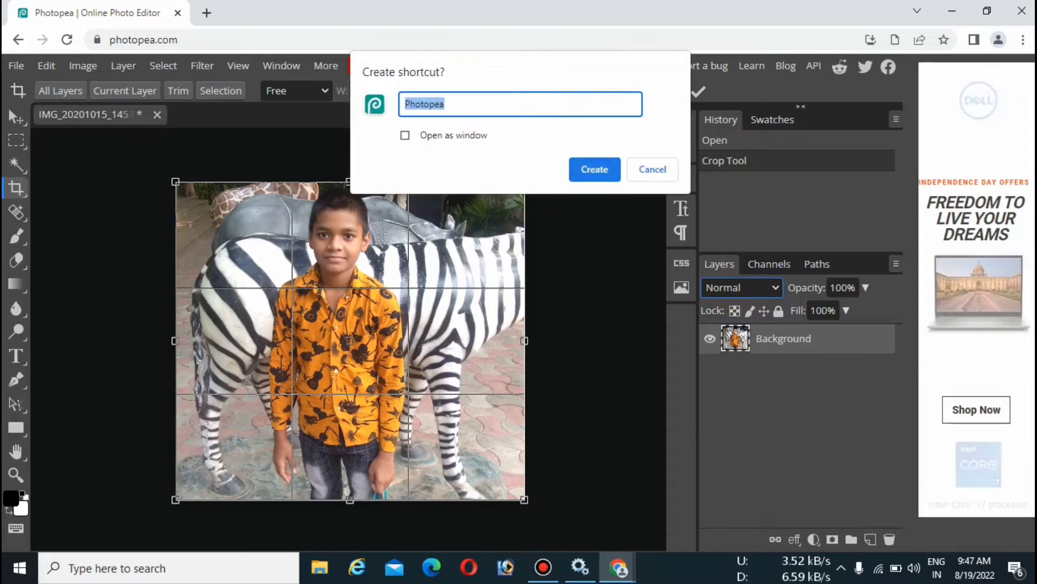
{"action": "left_click", "coordinate": [595, 169]}
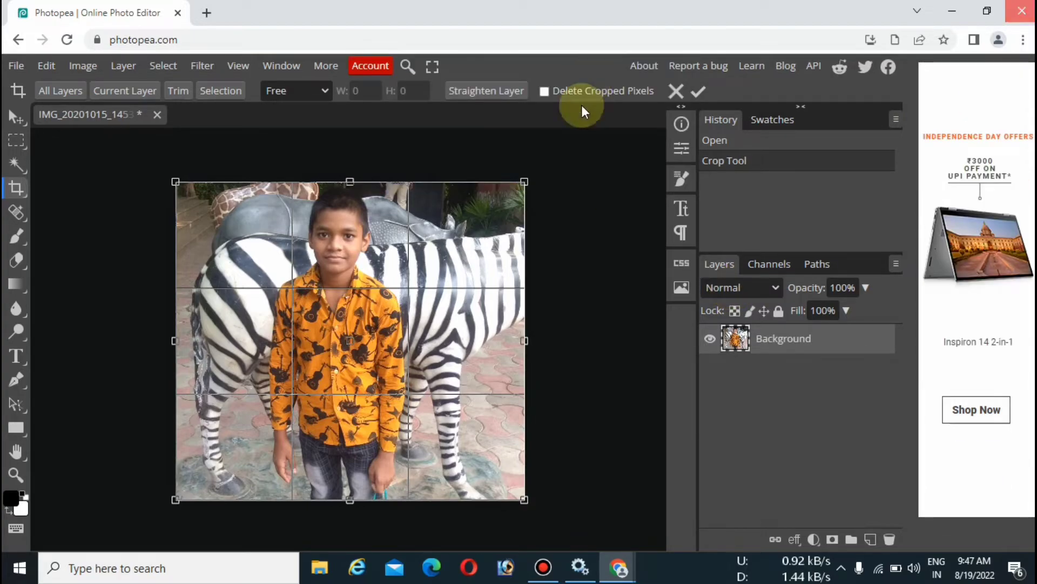
Step: Close the Photopea window, leaving the site, and return to the desktop
{"action": "key", "text": "alt+F4"}
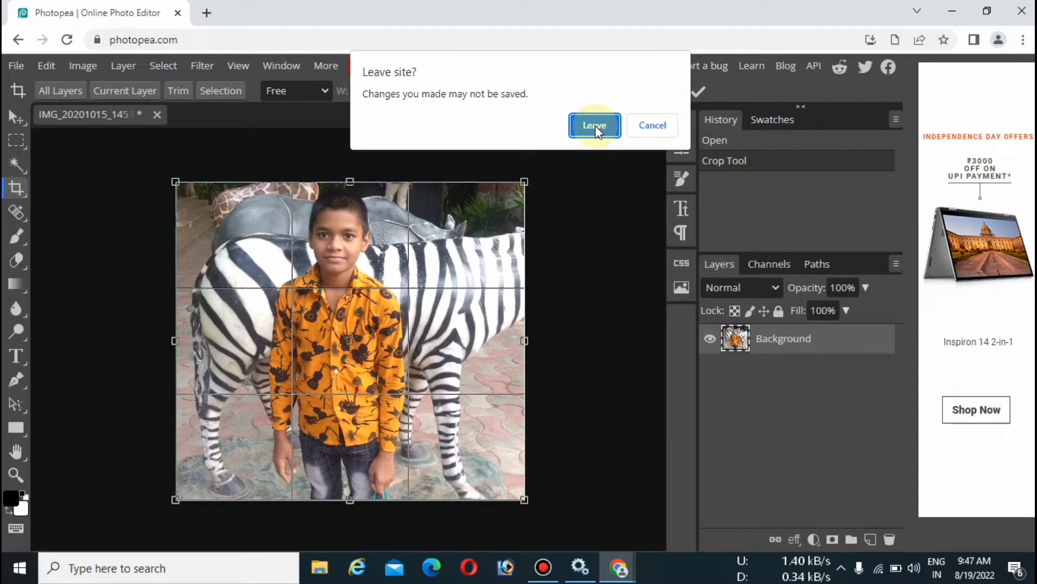
{"action": "left_click", "coordinate": [594, 125]}
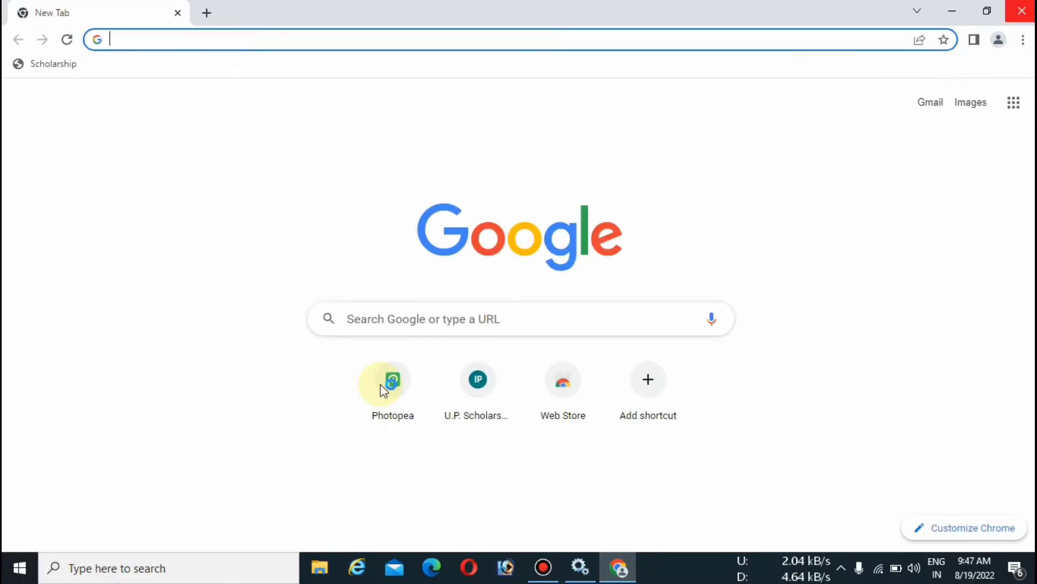
{"action": "key", "text": "super+d"}
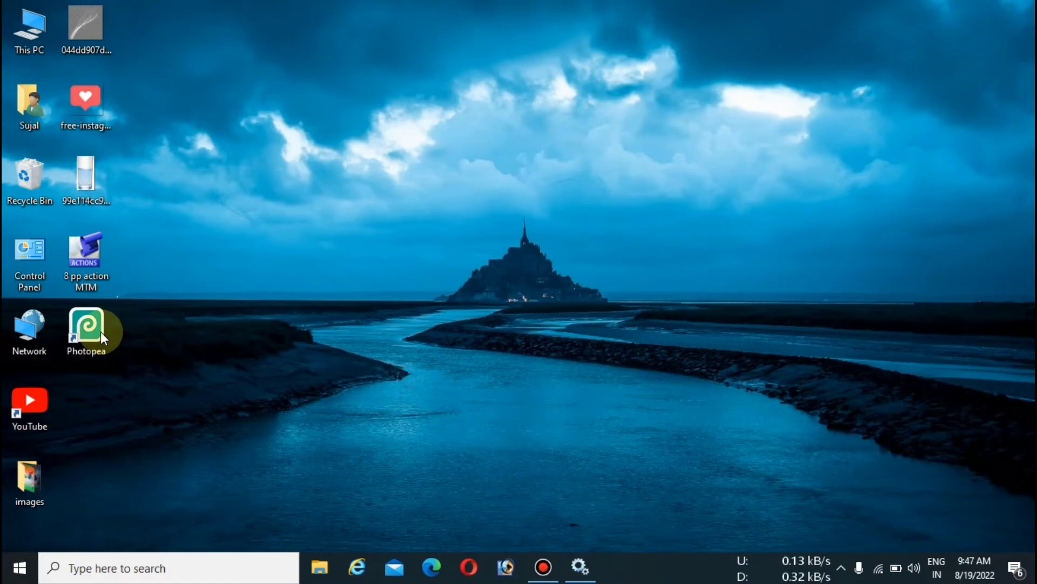
{"action": "double_click", "coordinate": [100, 331]}
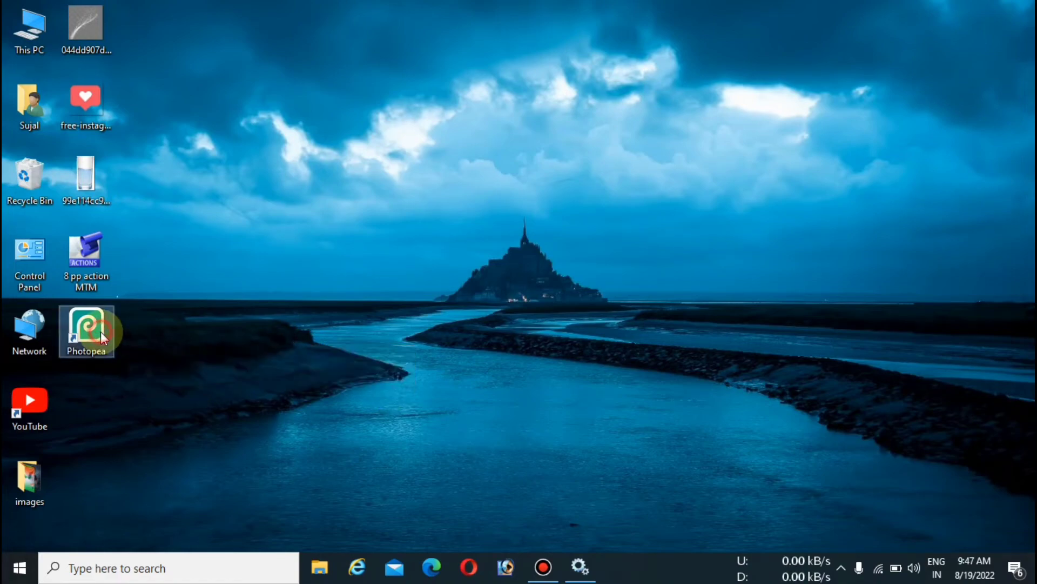